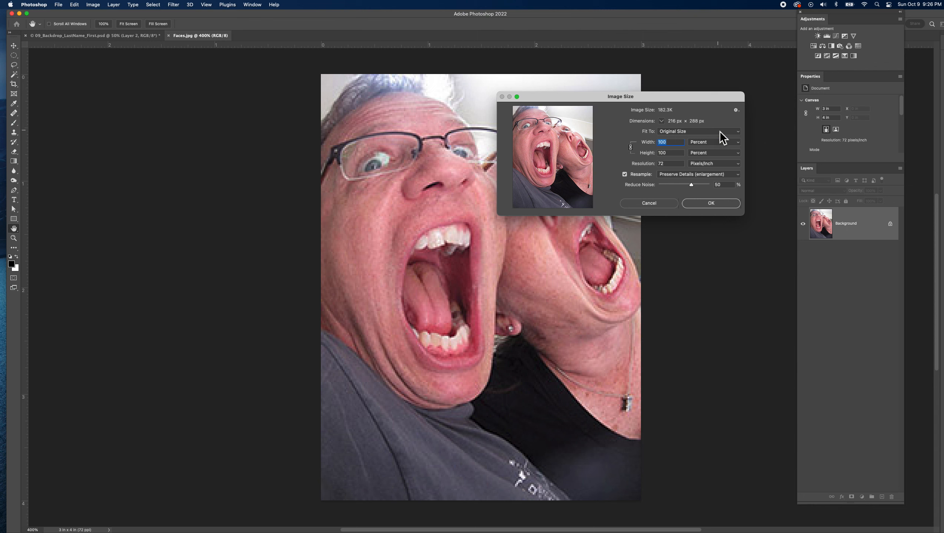
Set the Faces.jpg width and height to 400 percent in Image Size and enlarge the dialog to see more of the preview.
click(710, 145)
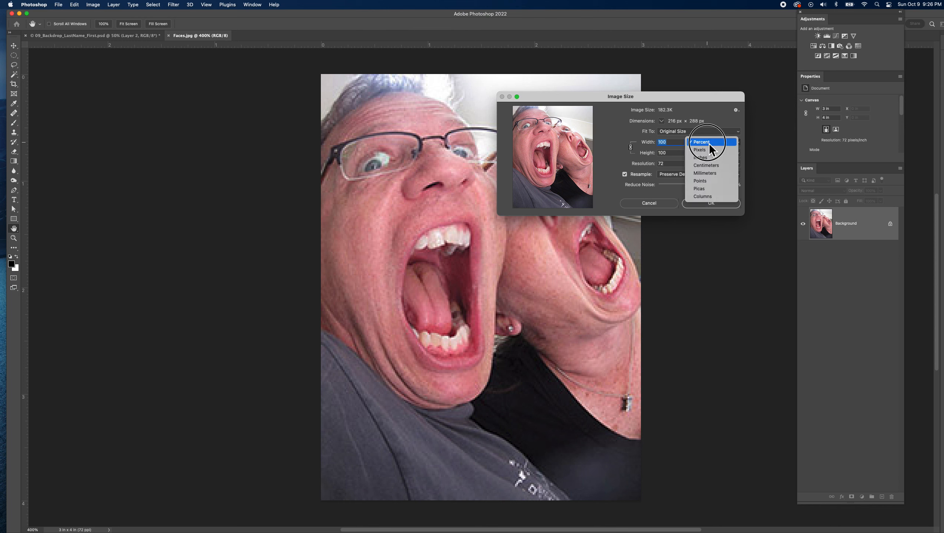
click(709, 143)
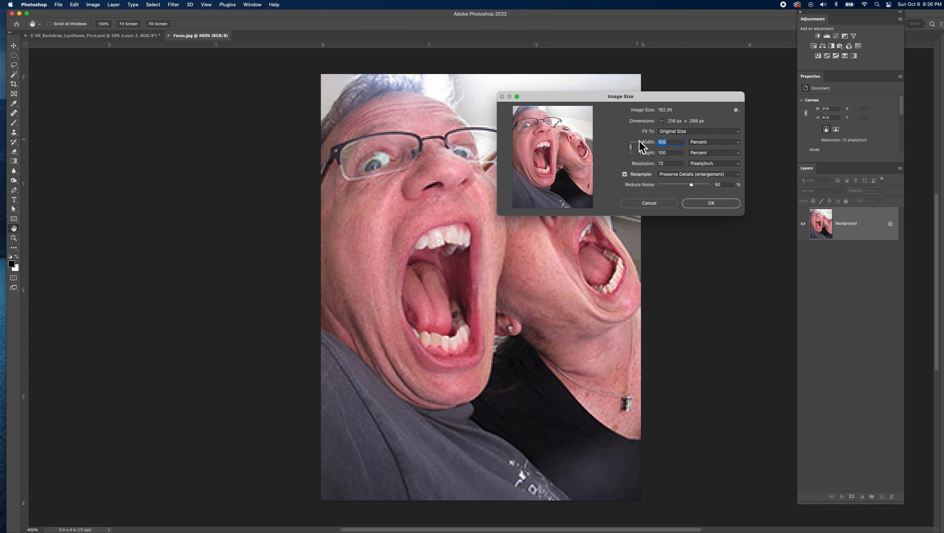
text(400)
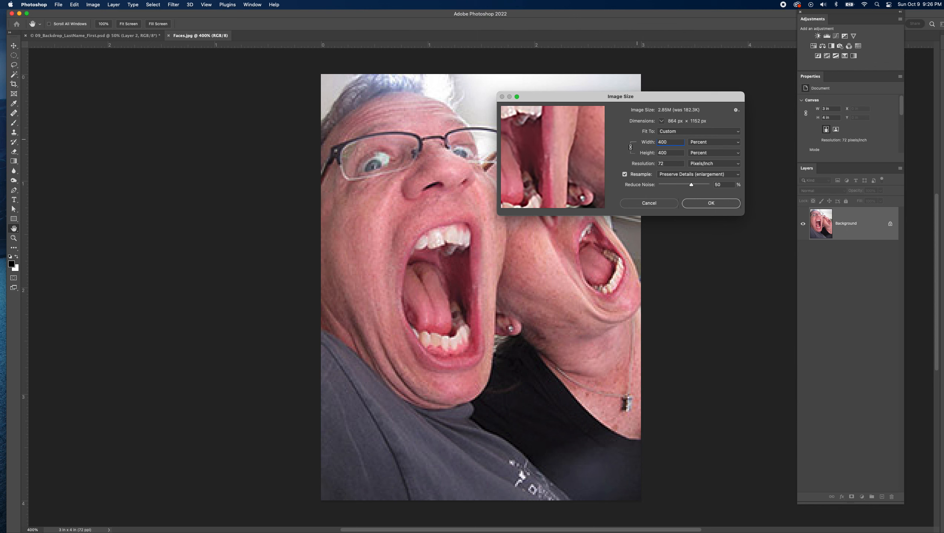
drag(745, 218, 795, 350)
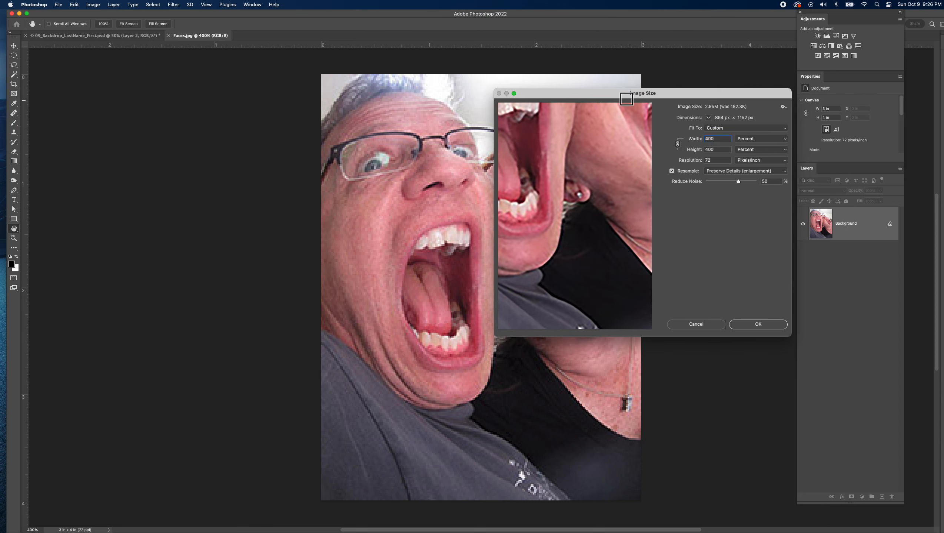
drag(628, 101, 559, 55)
drag(430, 295, 297, 359)
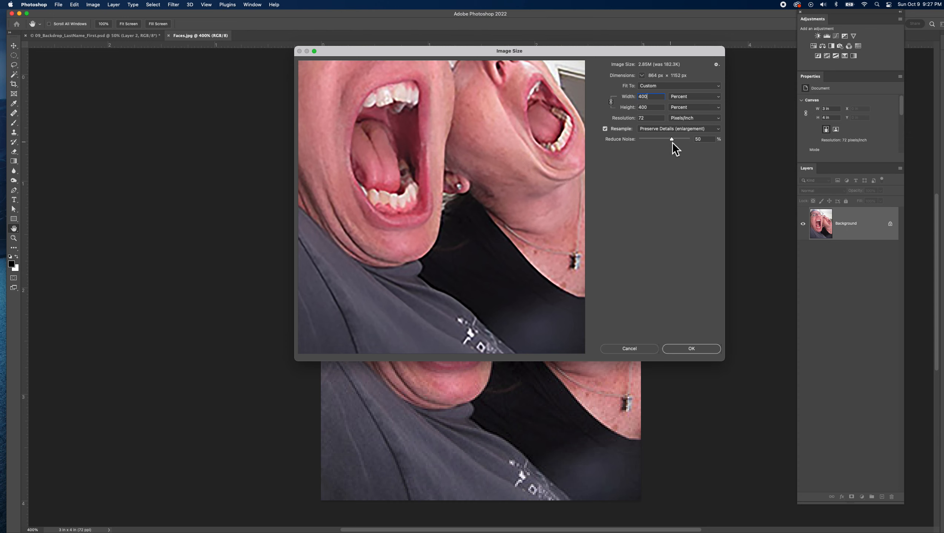
Compare Bicubic Smoother with Preserve Details resampling in the preview, and apply the resize with Preserve Details (enlargement).
click(663, 128)
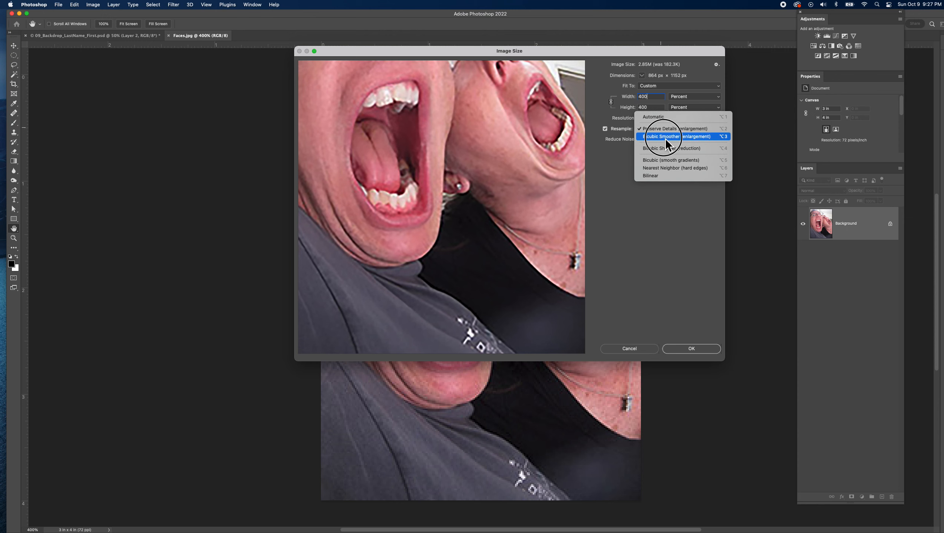
click(666, 137)
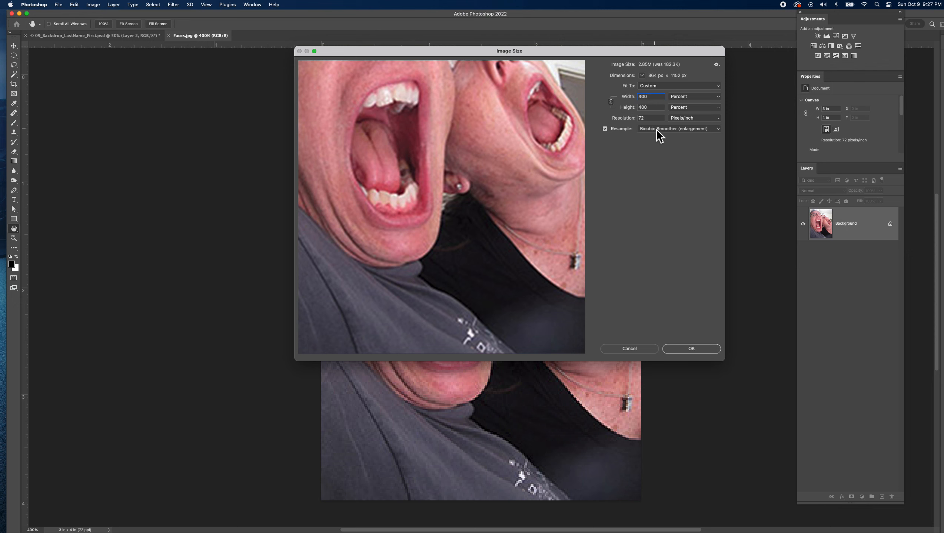
click(657, 129)
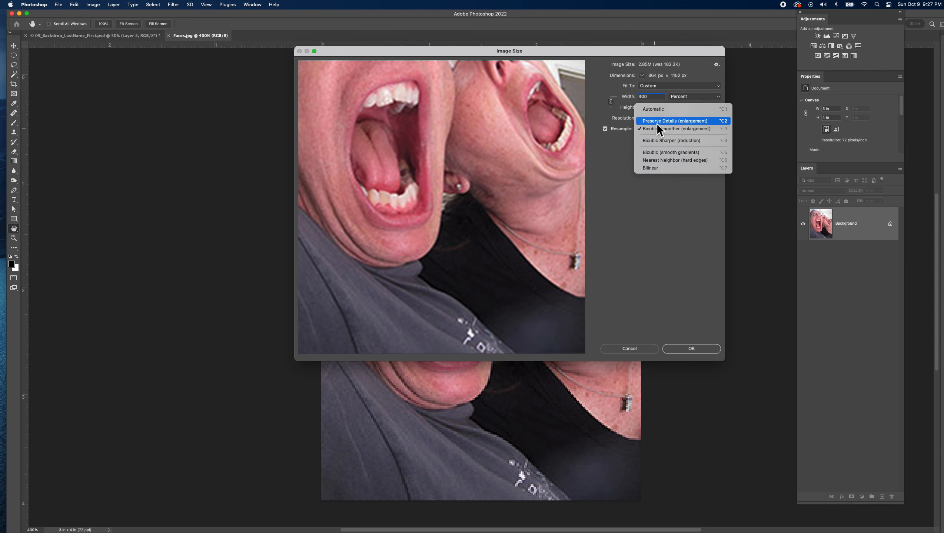
click(656, 123)
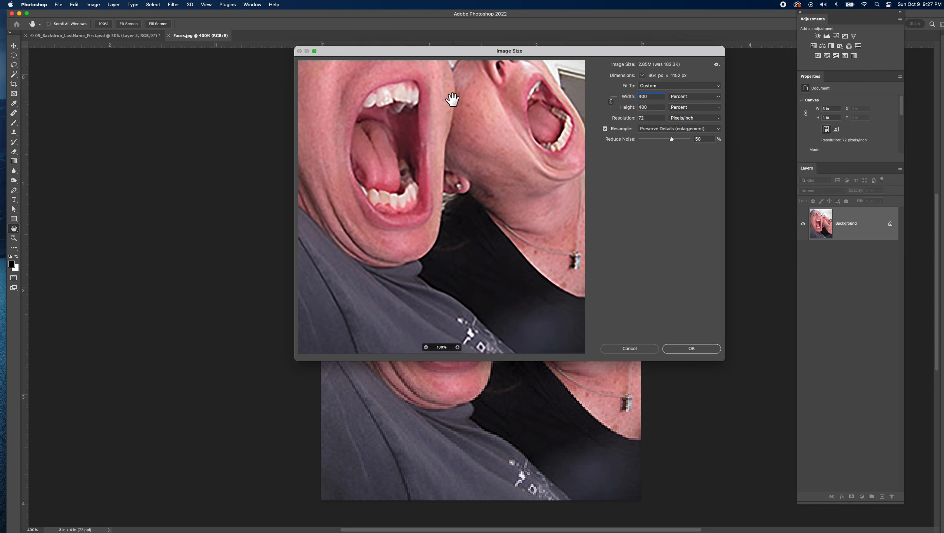
click(427, 349)
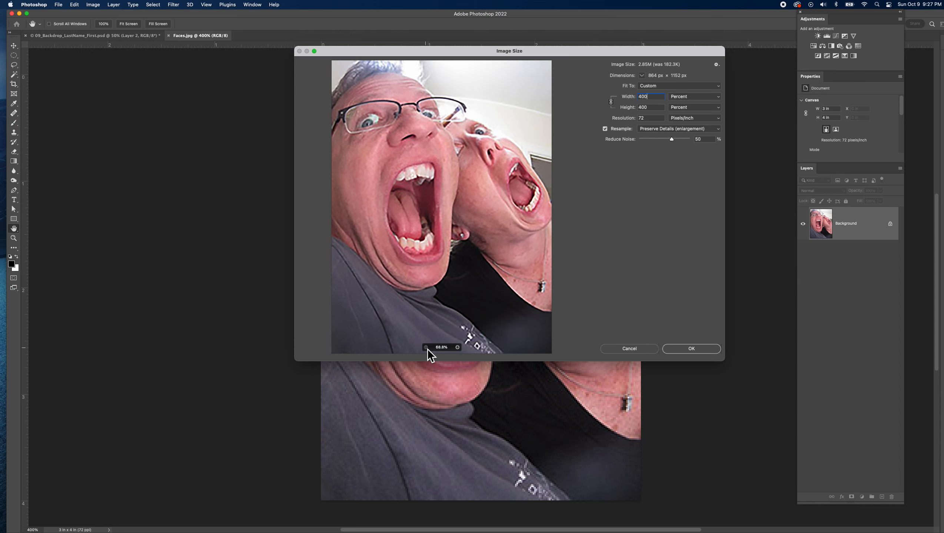
click(652, 130)
click(655, 143)
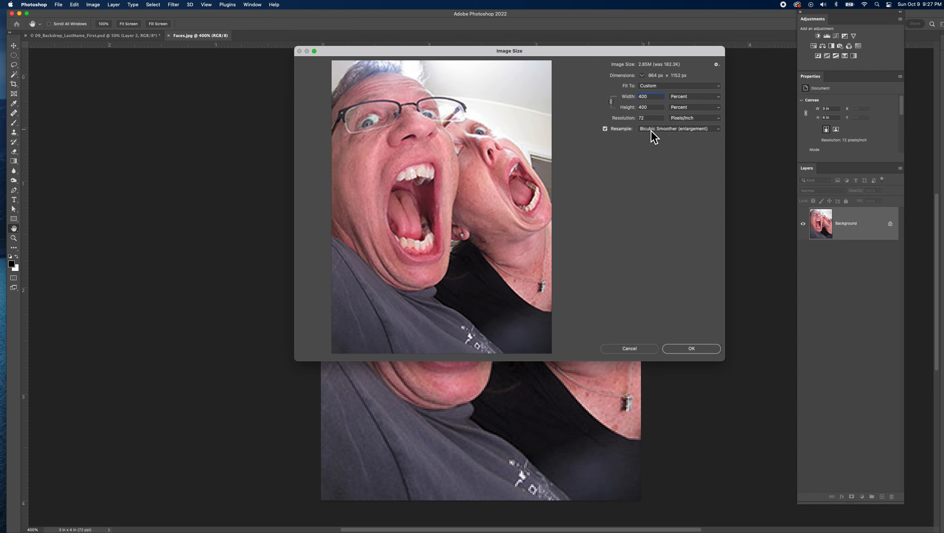
click(651, 130)
click(654, 121)
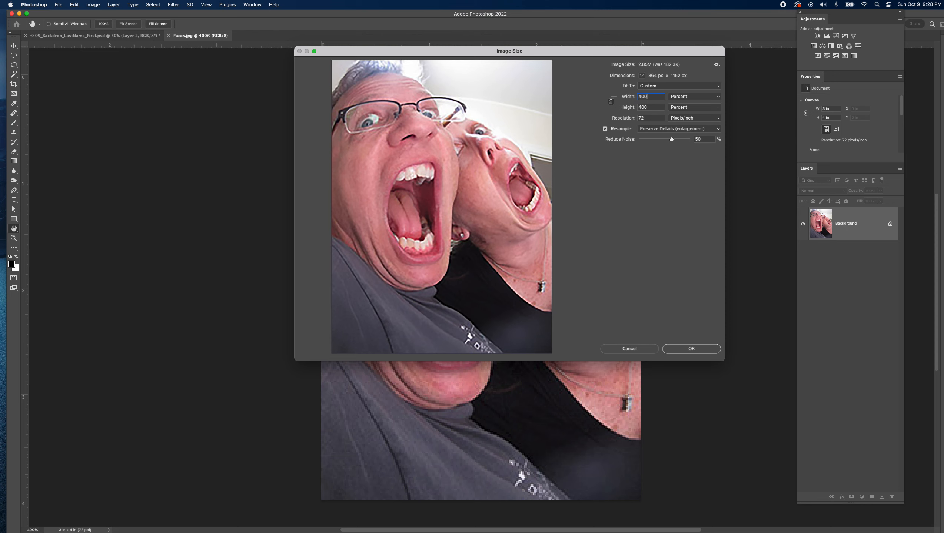
key(alt)
click(701, 352)
Select and copy the entire enlarged faces image and switch to the 09_Backdrop_LastName_First.psd document.
key(m)
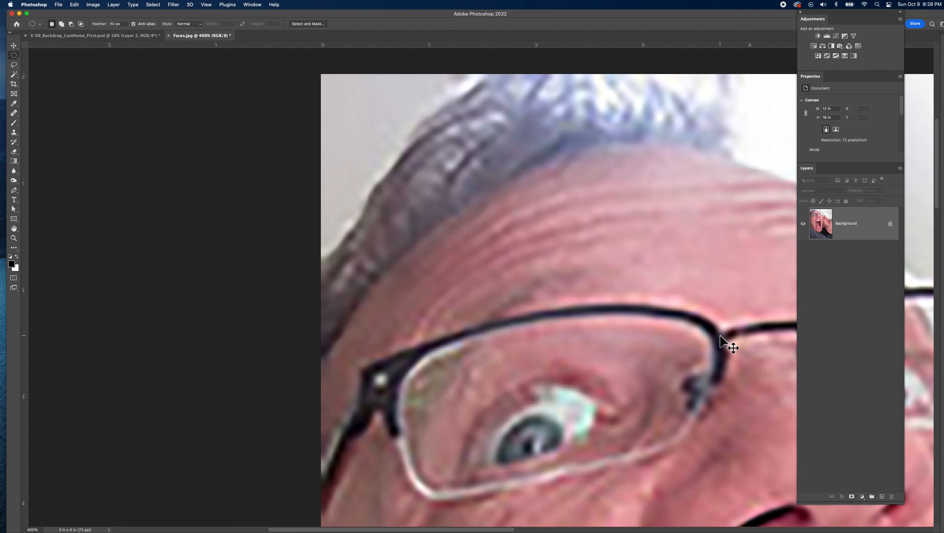
key(super+0)
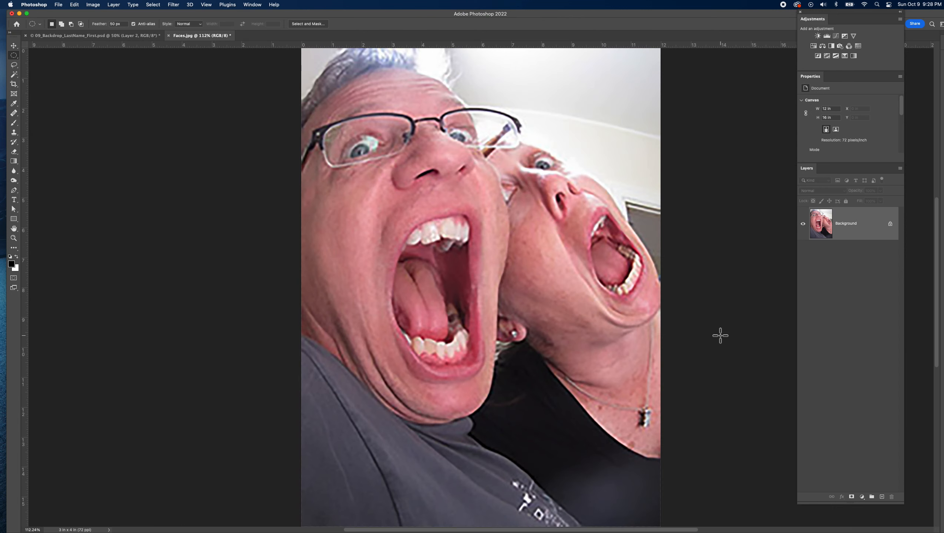
key(super+minus)
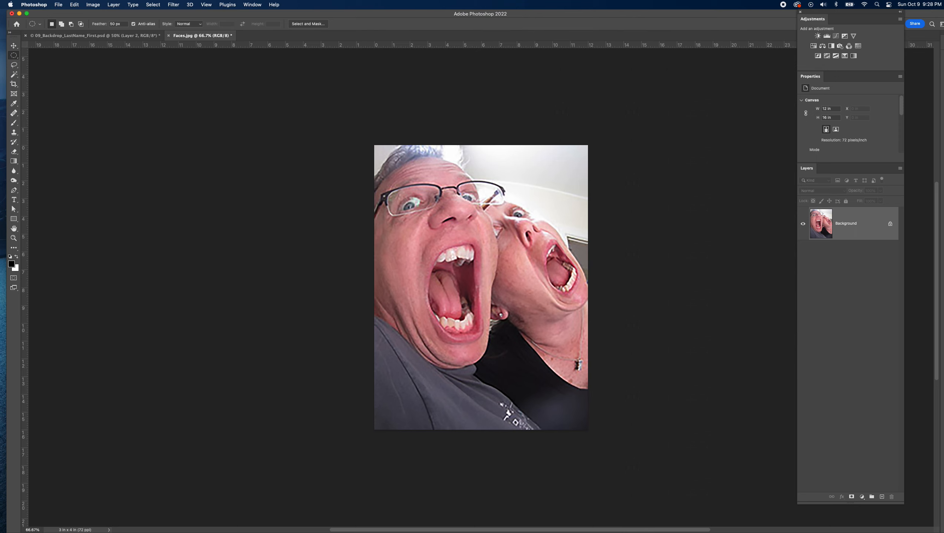
key(super+a)
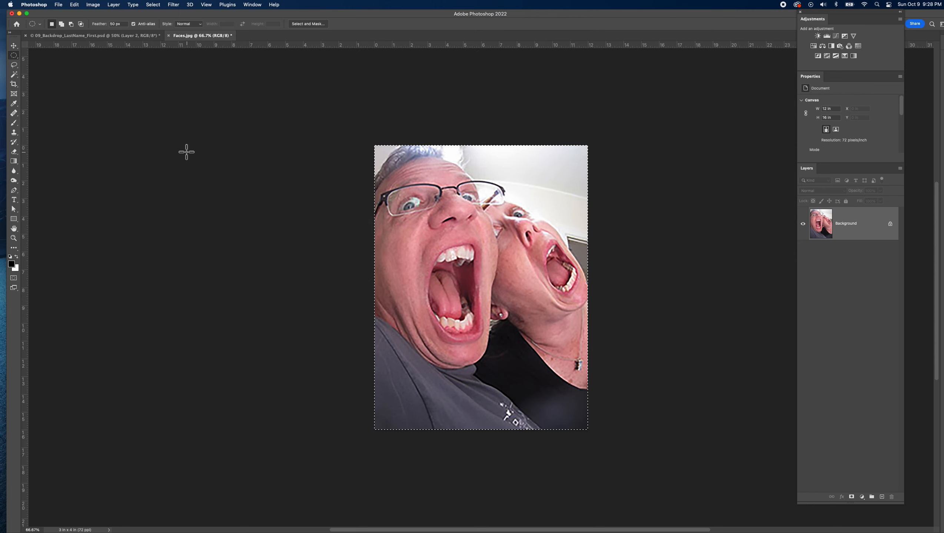
click(137, 36)
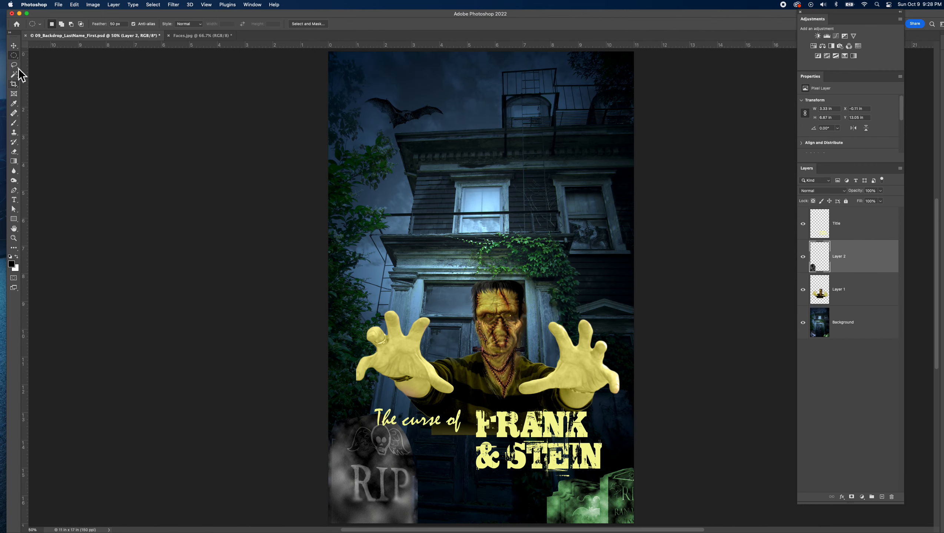
drag(13, 56, 49, 64)
drag(563, 113, 634, 238)
click(13, 46)
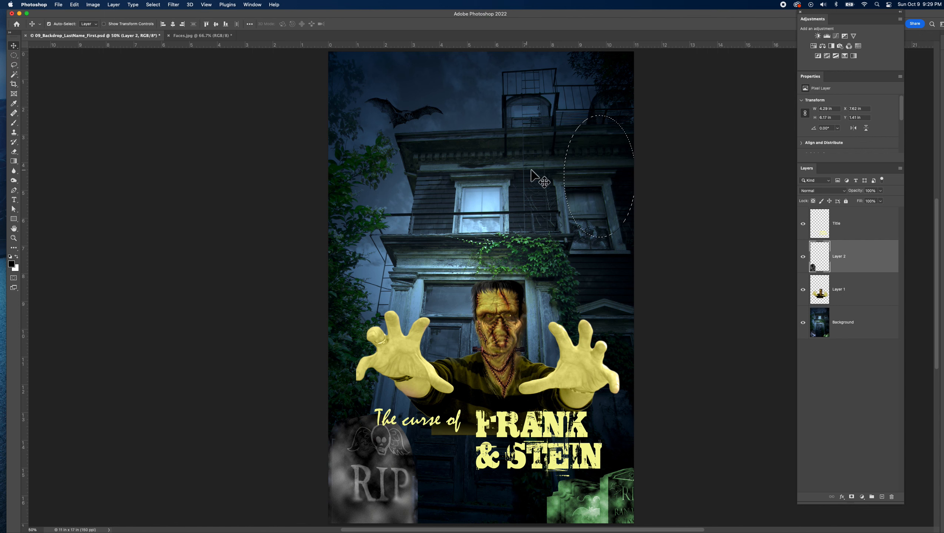
click(589, 176)
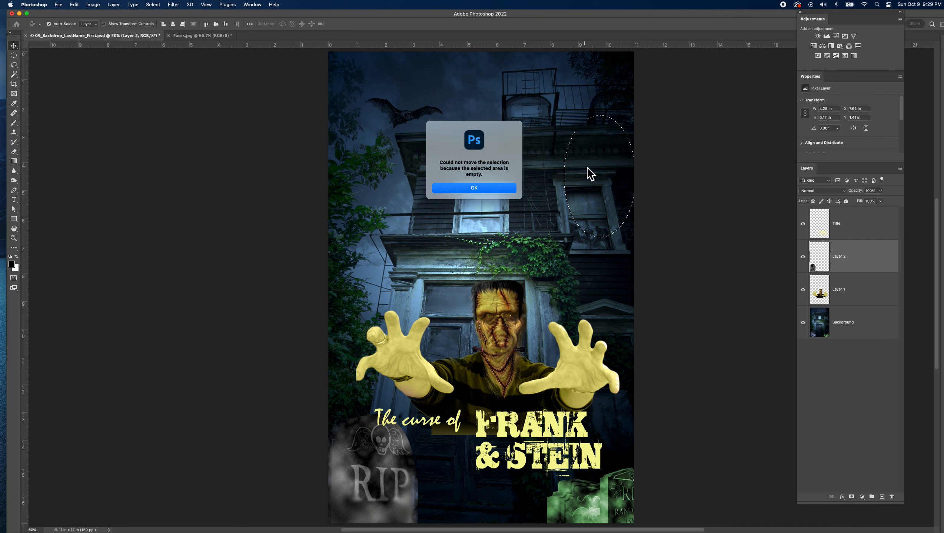
click(491, 190)
click(583, 170)
click(471, 189)
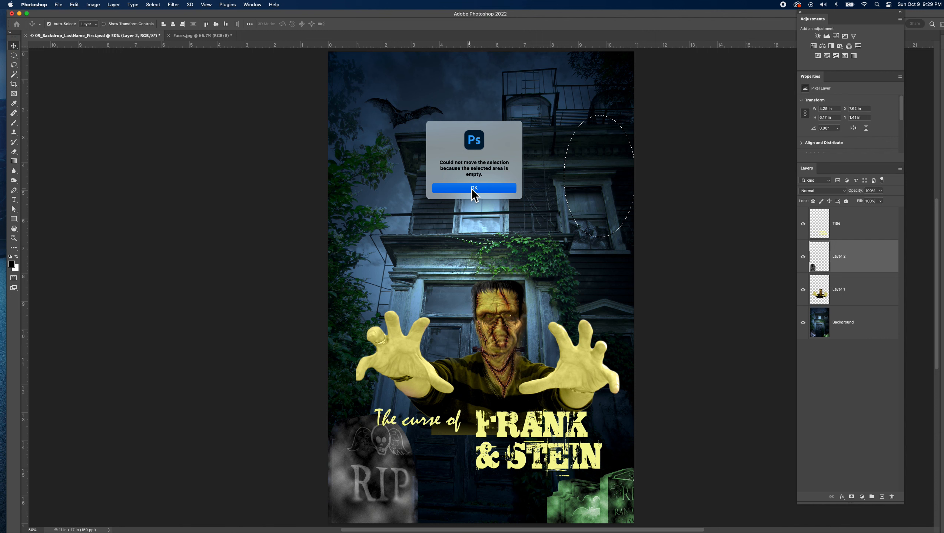
key(super+d)
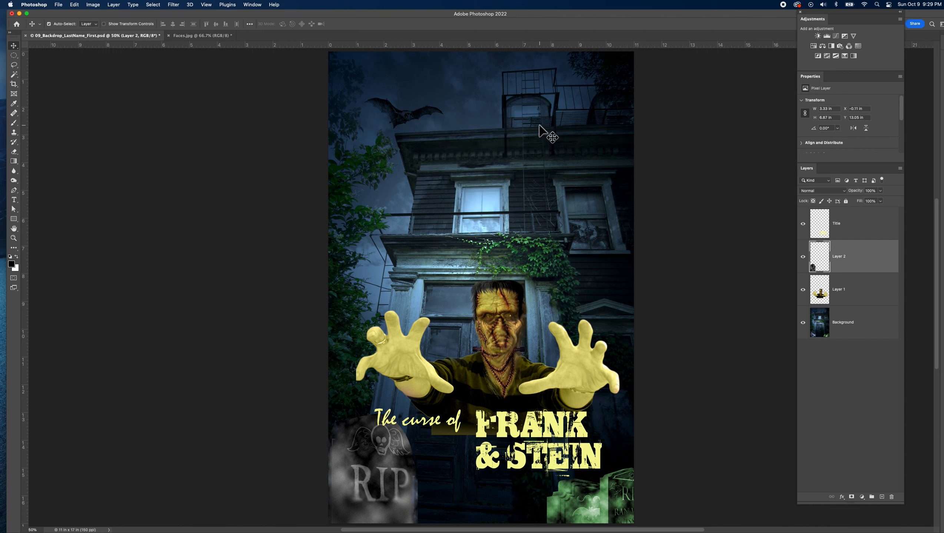
Draw a feathered elliptical selection around the house's upper right window and paste the copied faces into it.
click(12, 55)
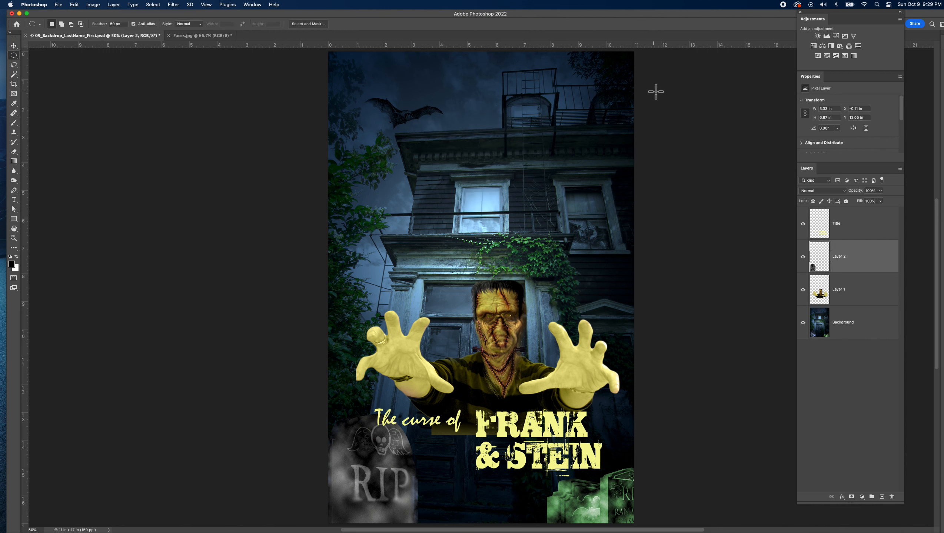
drag(539, 115, 628, 254)
click(75, 5)
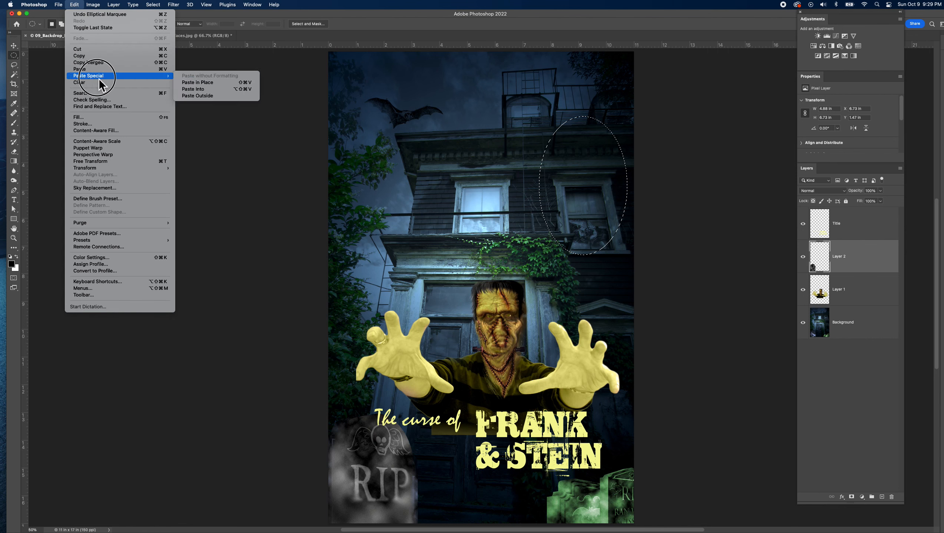
mouse_move(164, 76)
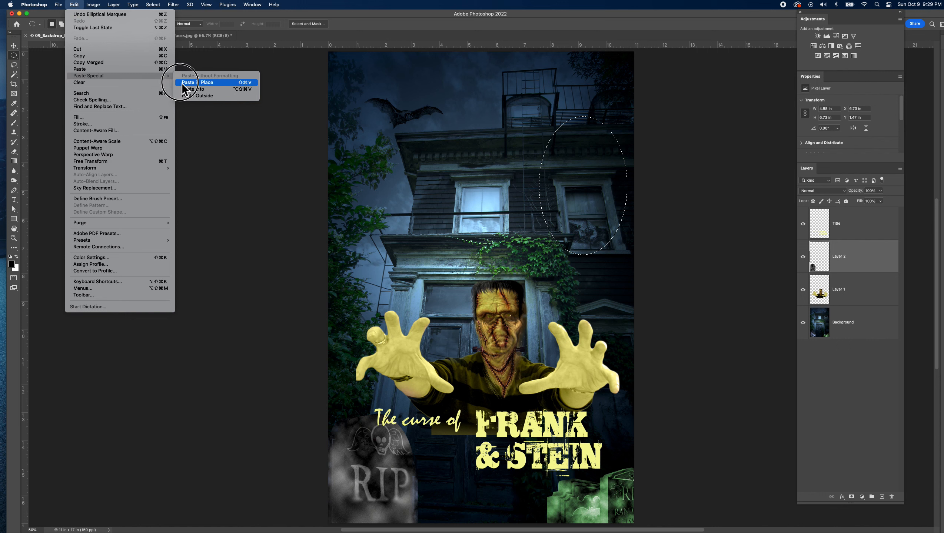
click(182, 89)
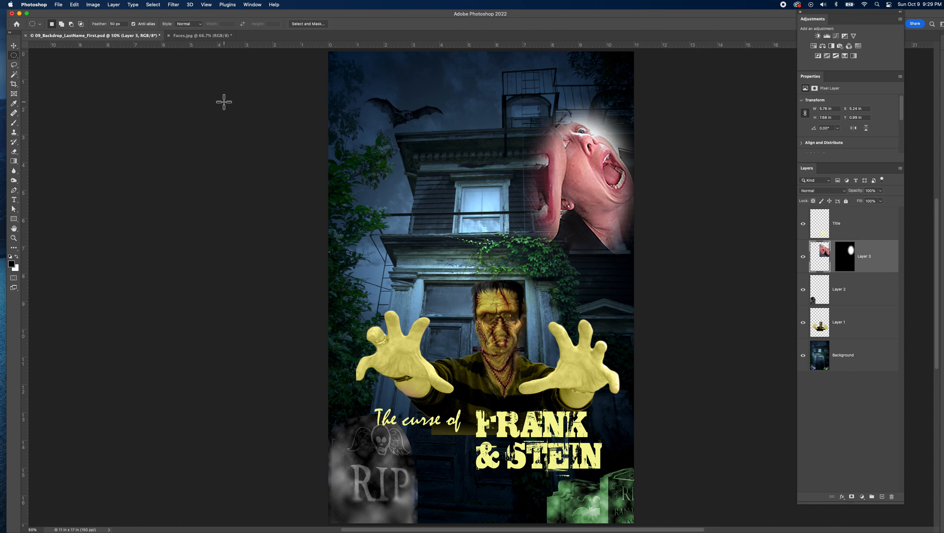
Reposition the pasted faces inside the oval mask to bring the screaming man's open mouth into it.
click(14, 45)
drag(565, 165, 583, 179)
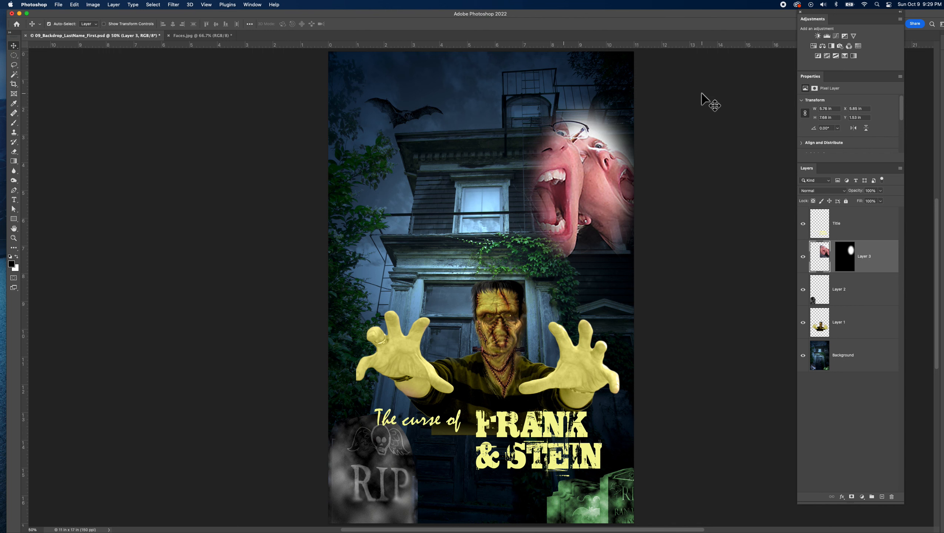
click(783, 4)
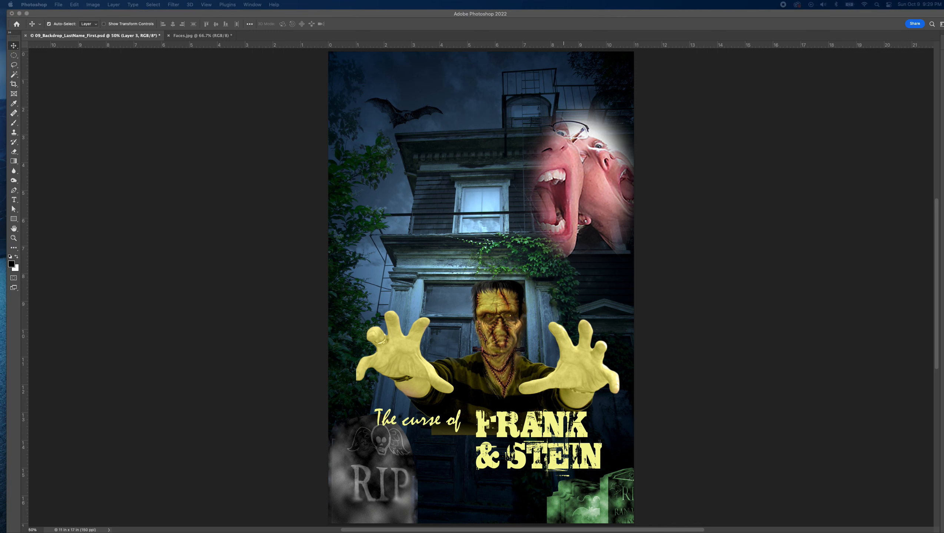
drag(814, 14, 807, 68)
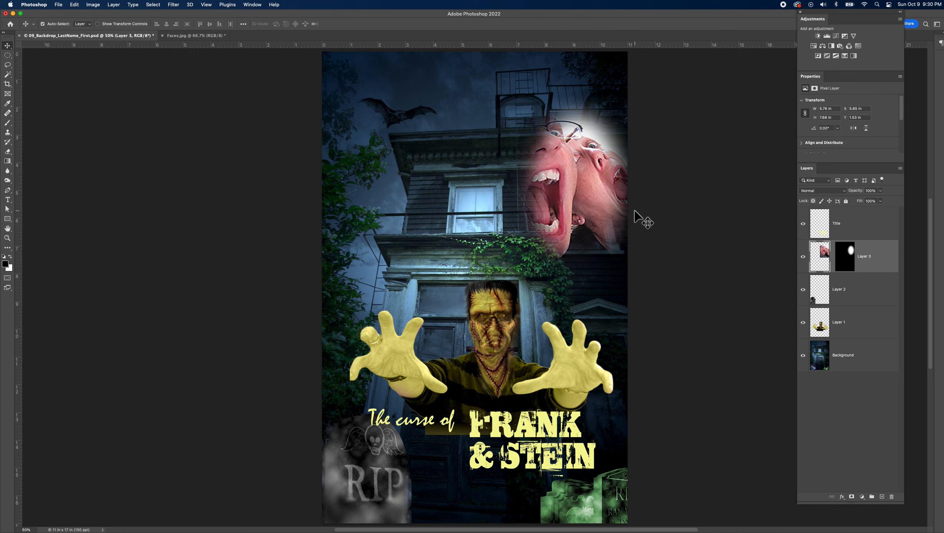
drag(552, 200, 557, 180)
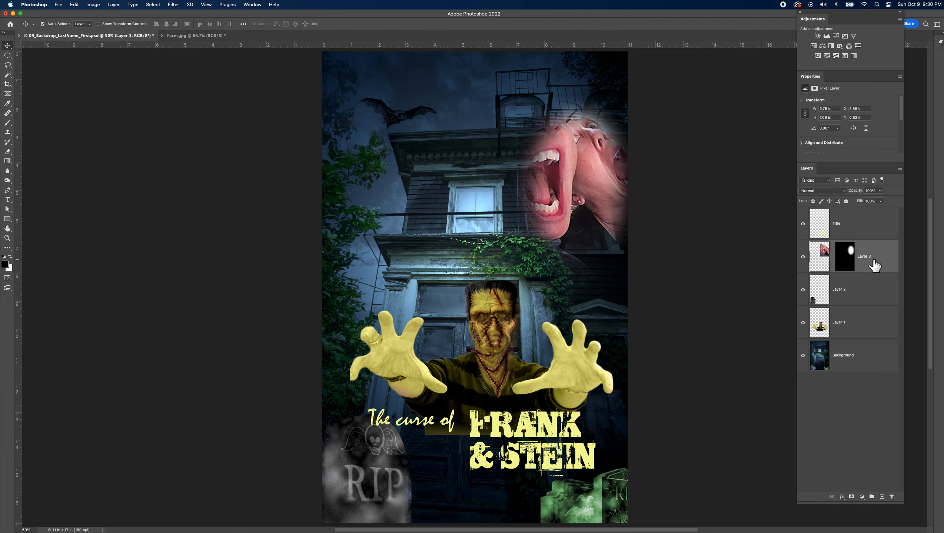
Add a Black & White adjustment layer directly above the faces layer and toggle the Title layer's visibility off and on.
click(831, 45)
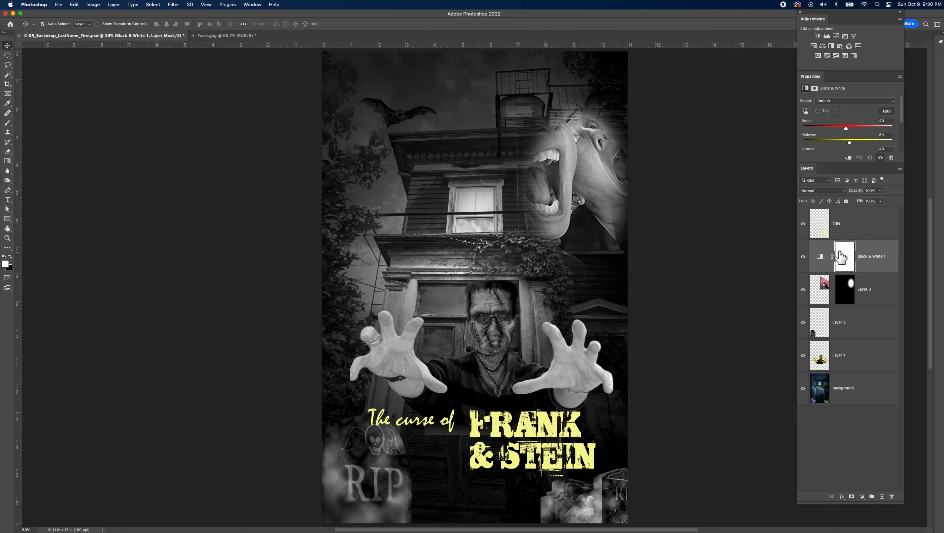
click(802, 224)
click(802, 224)
right_click(866, 258)
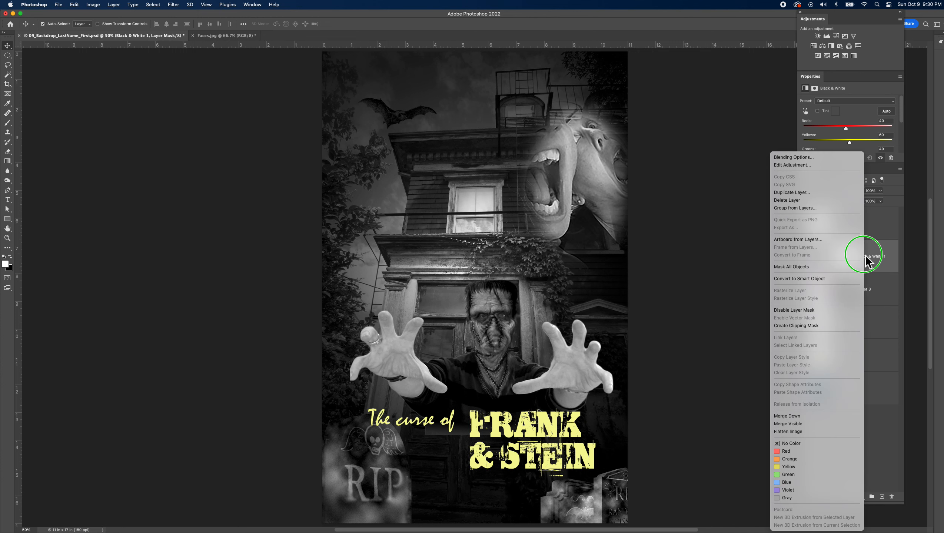
click(816, 266)
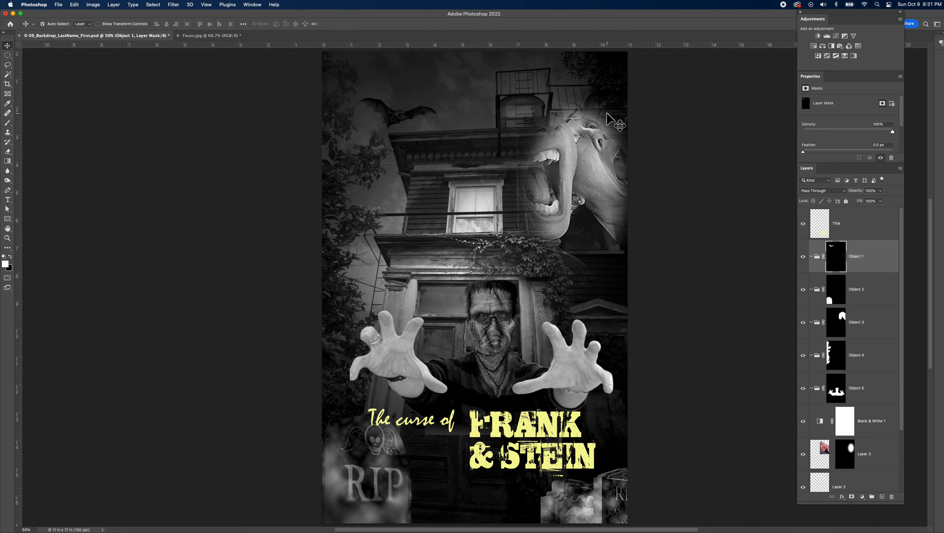
key(super+z)
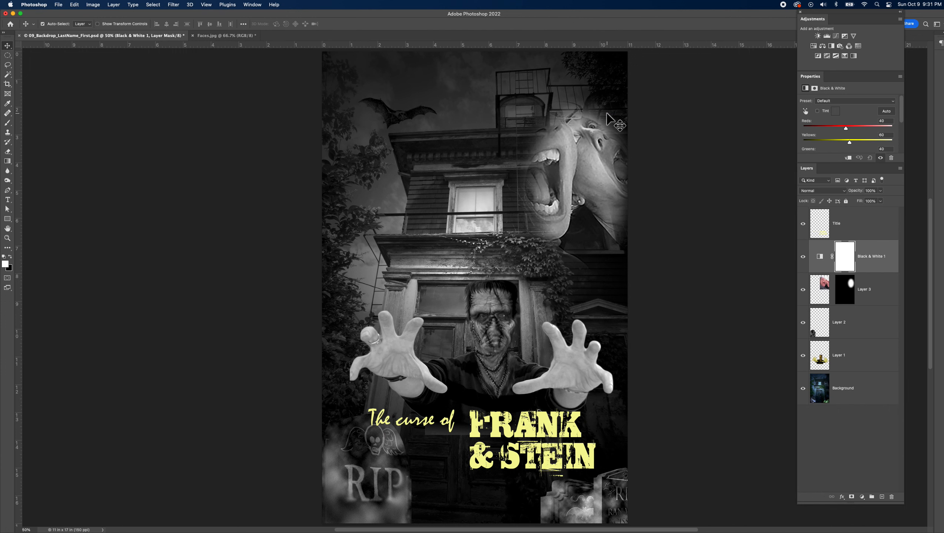
Clip the Black & White adjustment to the faces layer and move the faces down and right so the man's face fills the oval.
right_click(865, 256)
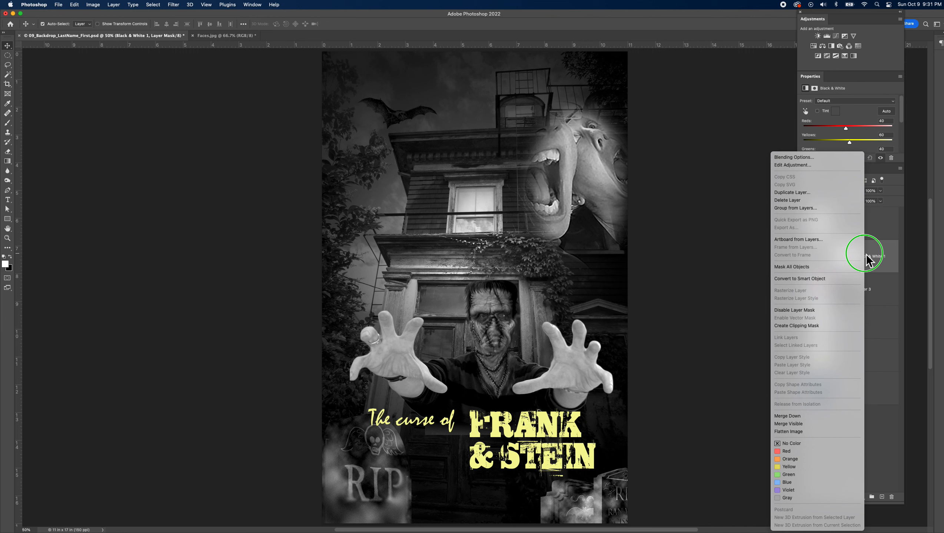
click(802, 325)
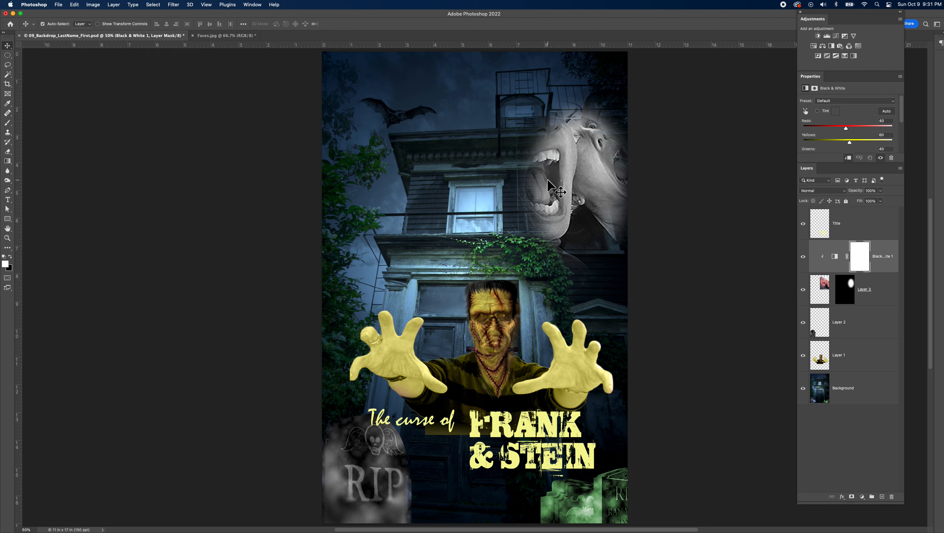
drag(549, 172, 571, 193)
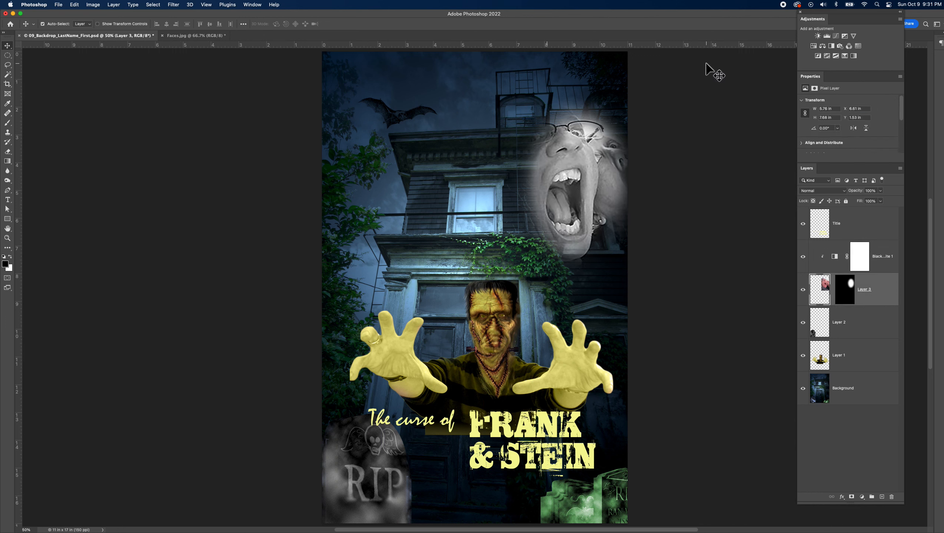